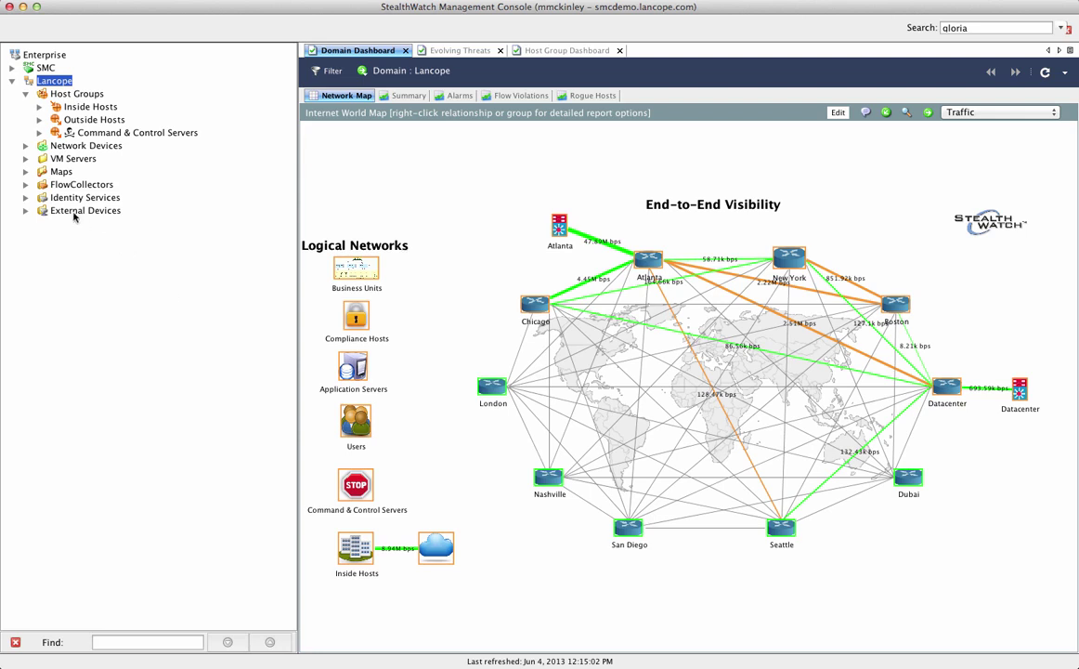
# Step: Open the Identity and Device Table for the CiscoISE server under Identity Services
pyautogui.click(26, 198)
pyautogui.click(67, 214)
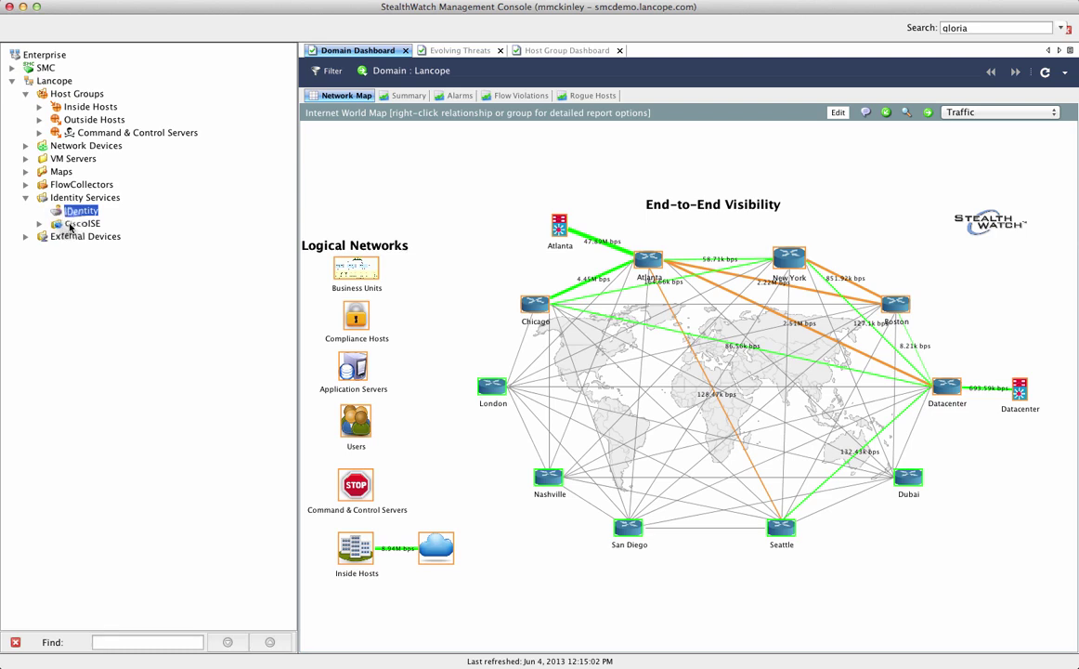
pyautogui.click(56, 224)
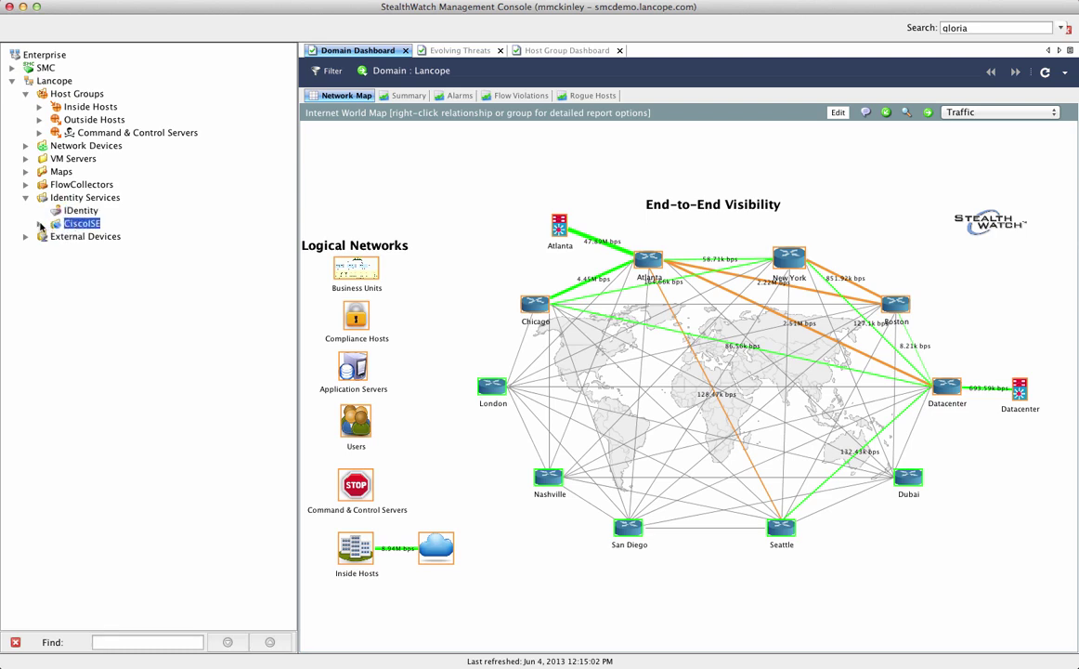
pyautogui.click(39, 224)
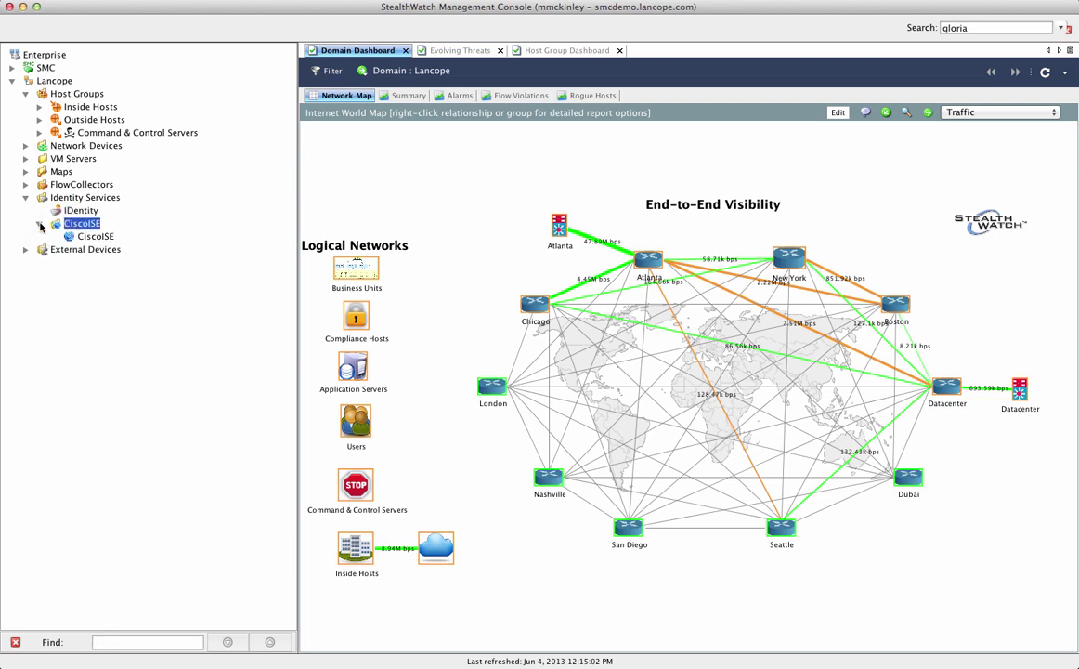
pyautogui.click(96, 237)
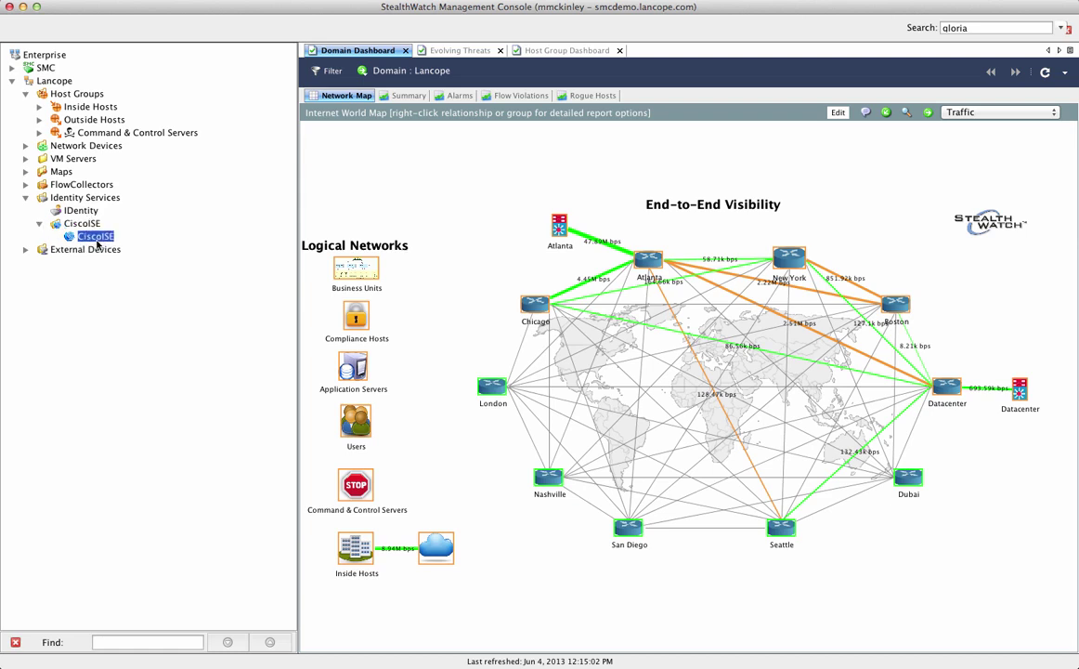
pyautogui.rightClick(98, 244)
pyautogui.moveTo(123, 251)
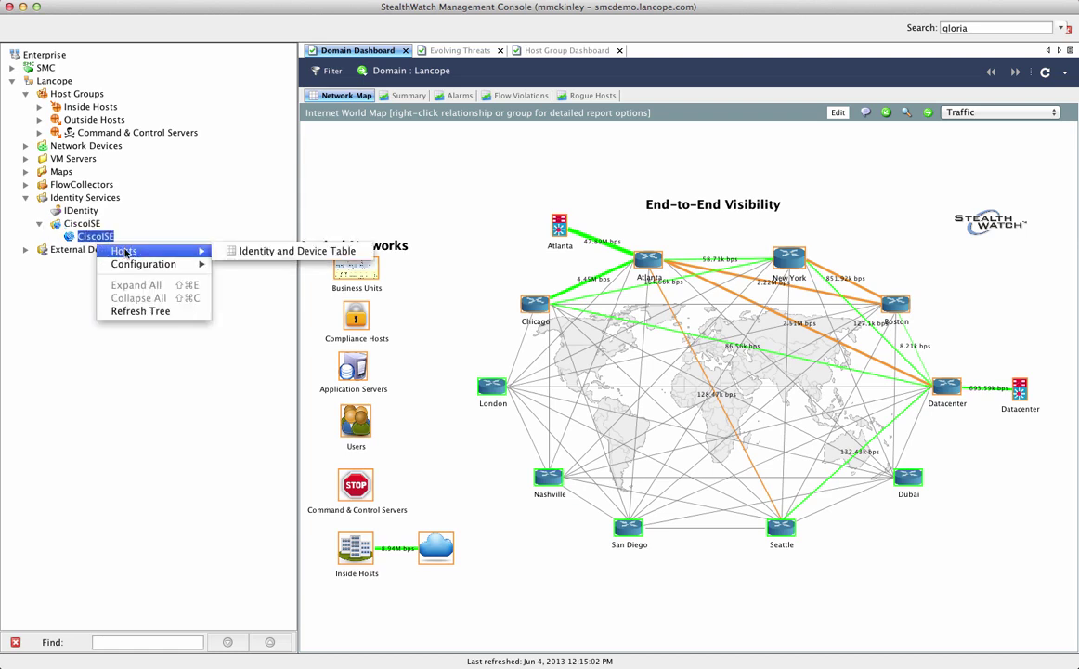
pyautogui.click(233, 252)
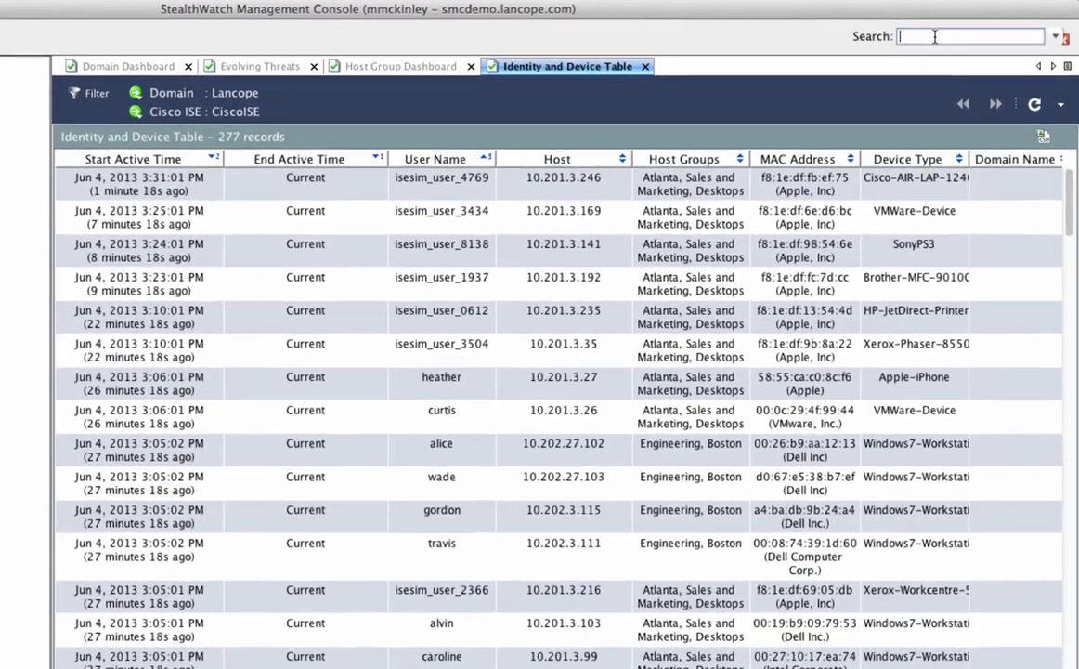
# Step: Search for a user by name, open the matching user's snapshot, and review the identity and device records
pyautogui.write('ethel')
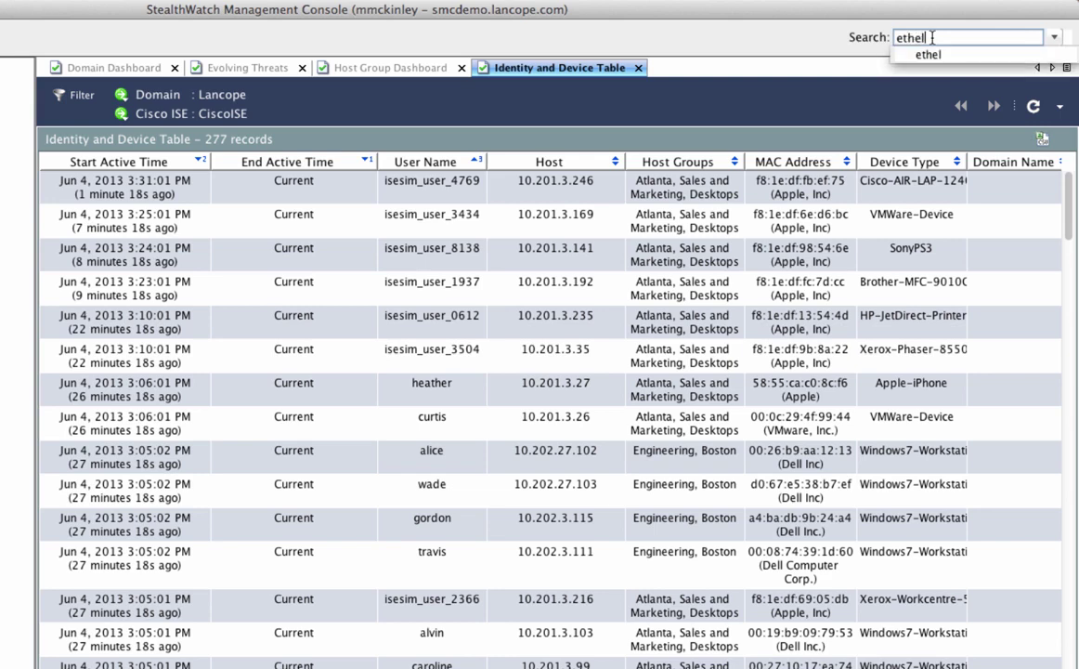
pyautogui.press('Return')
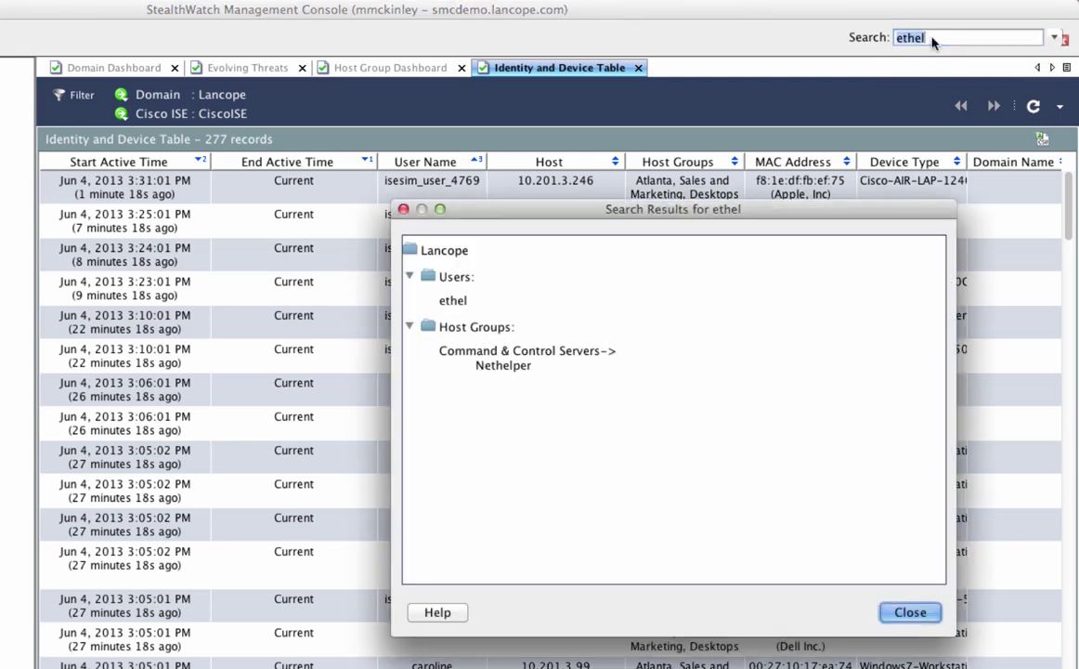
pyautogui.click(468, 300)
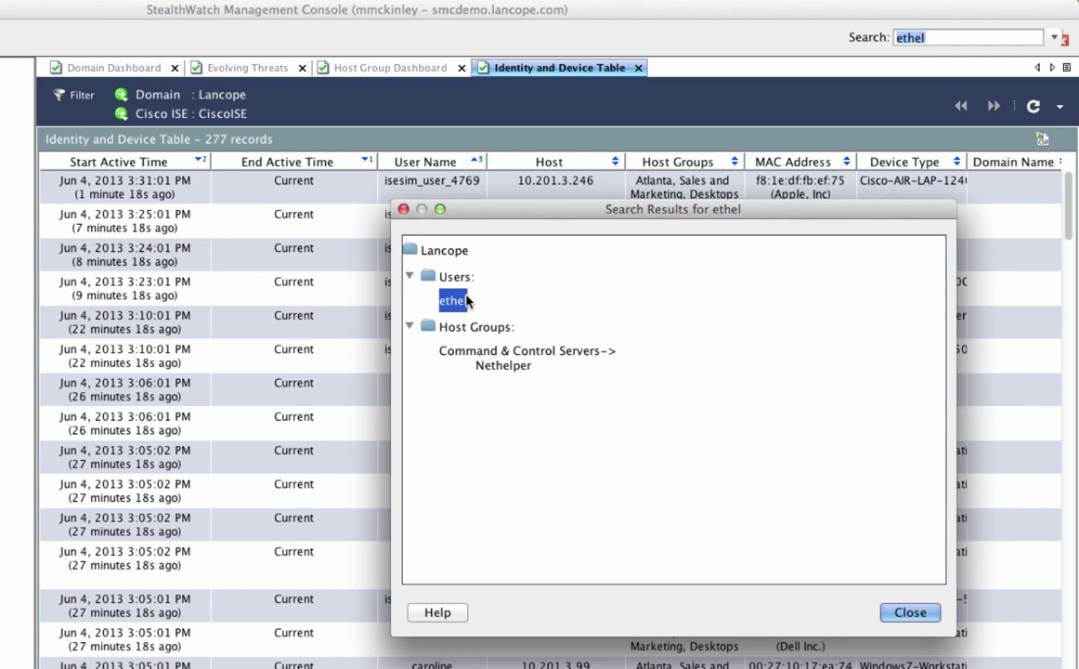
pyautogui.doubleClick(468, 300)
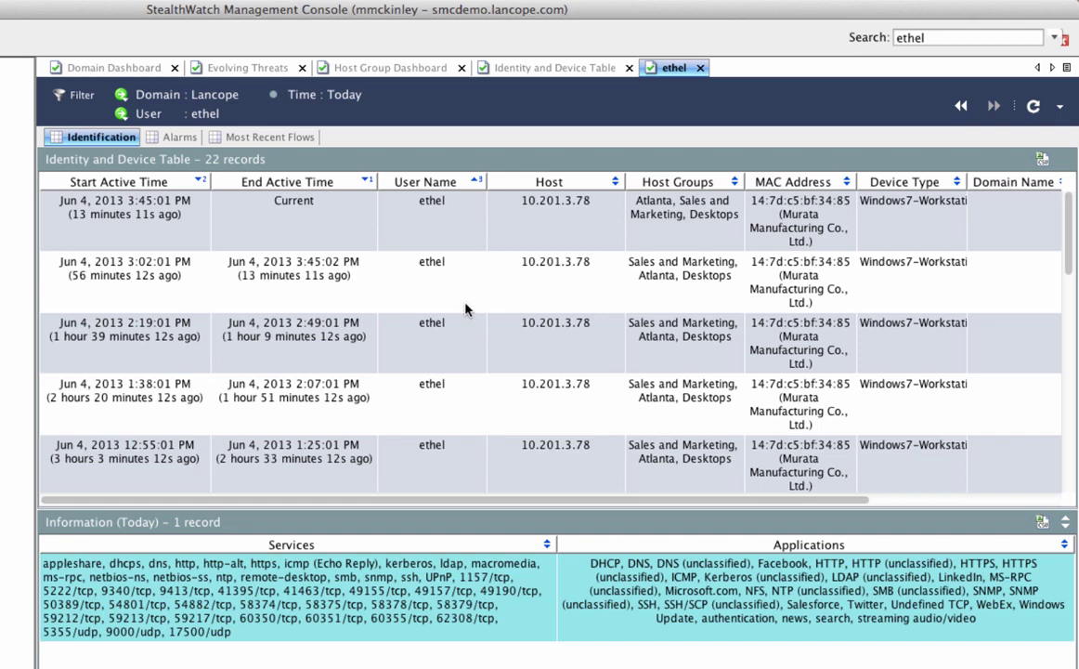
pyautogui.scroll(-6, 600, 335)
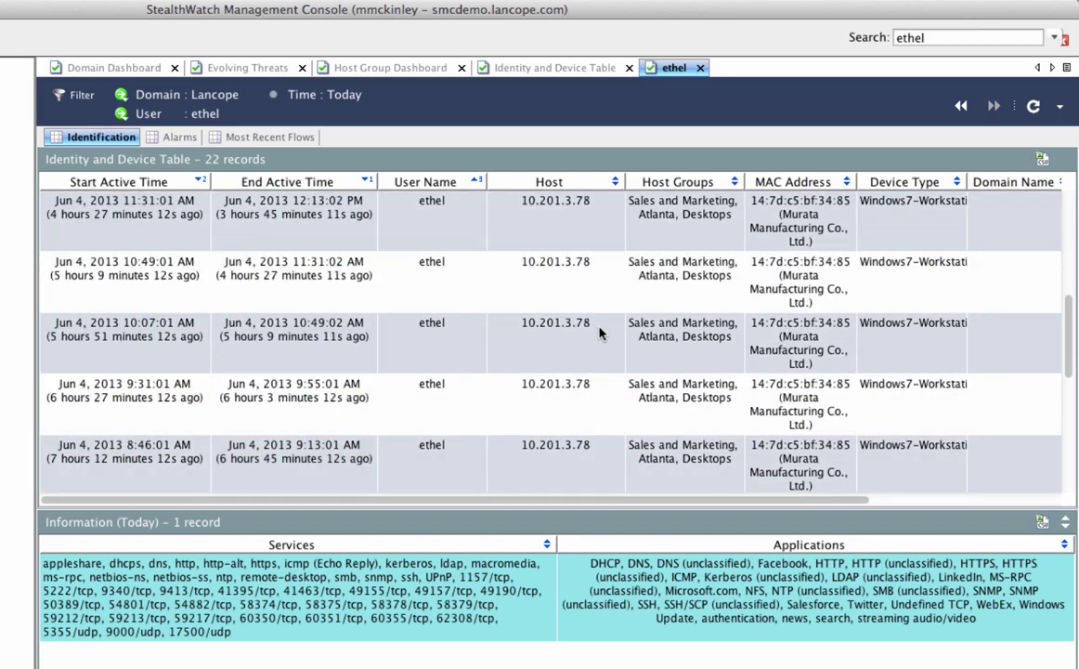
# Step: Show the user's alarms, widen the Target column, and select the 1:45:30 AM bot-infected host alarm
pyautogui.click(185, 139)
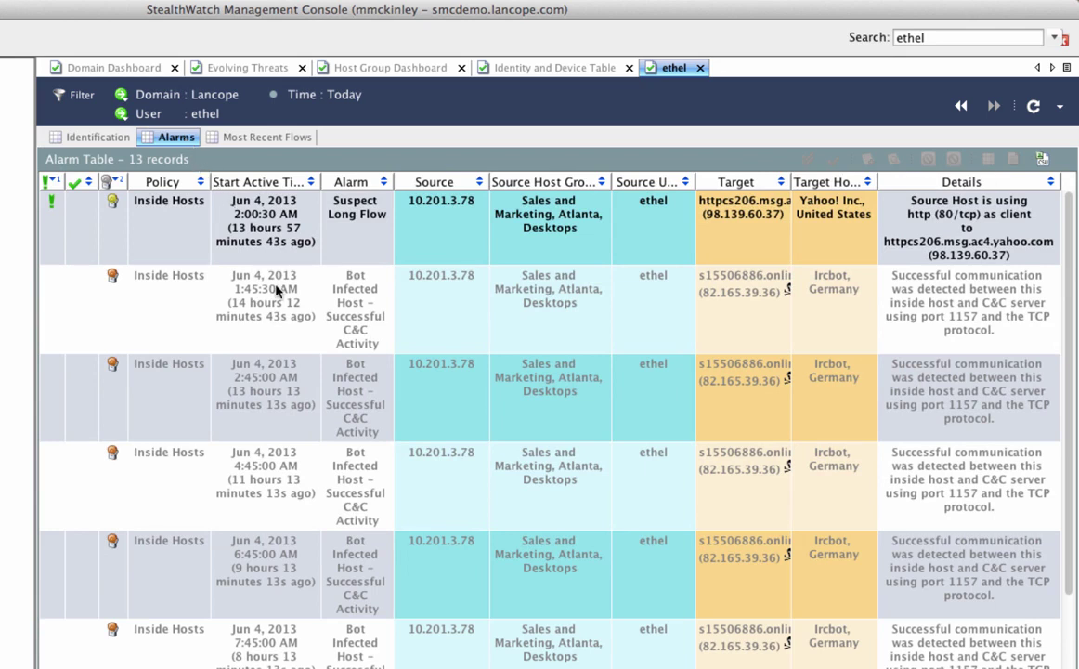
pyautogui.click(285, 259)
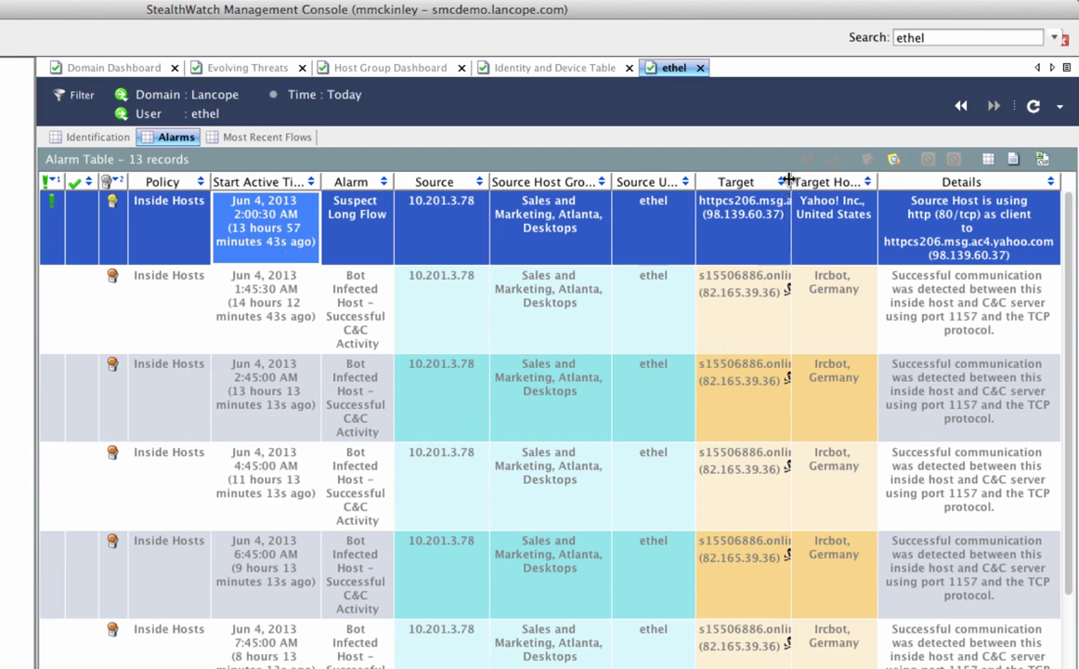
pyautogui.moveTo(789, 181); pyautogui.dragTo(852, 183)
pyautogui.click(810, 323)
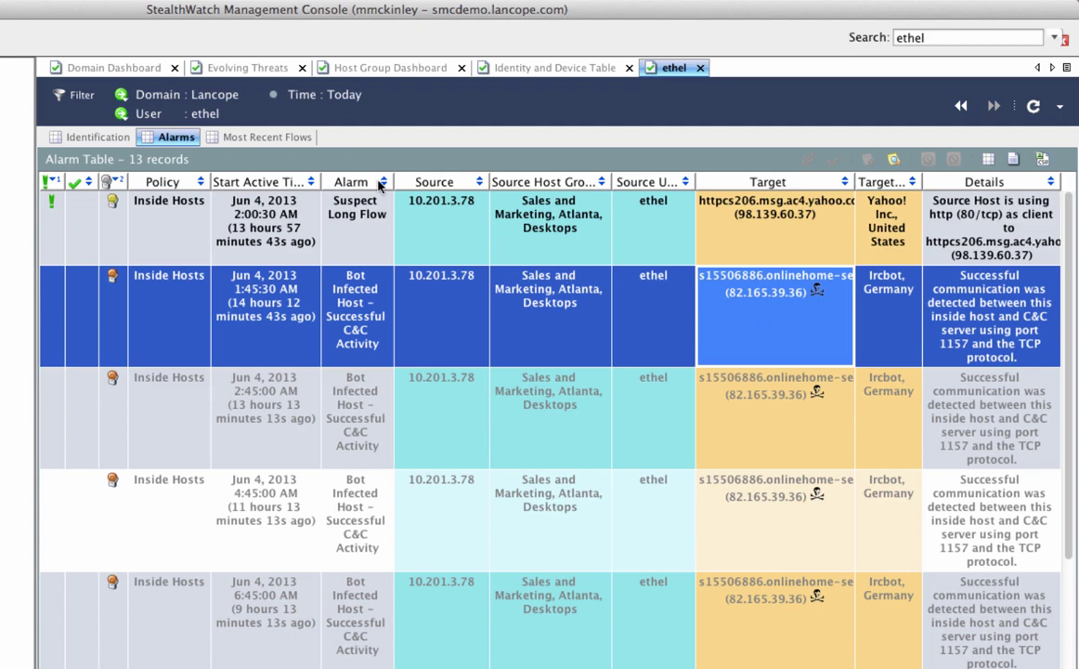
# Step: Show the user's most recent flows, open the full Flow Table, and select the flow to server lchqsvr01.lancope.local
pyautogui.click(294, 141)
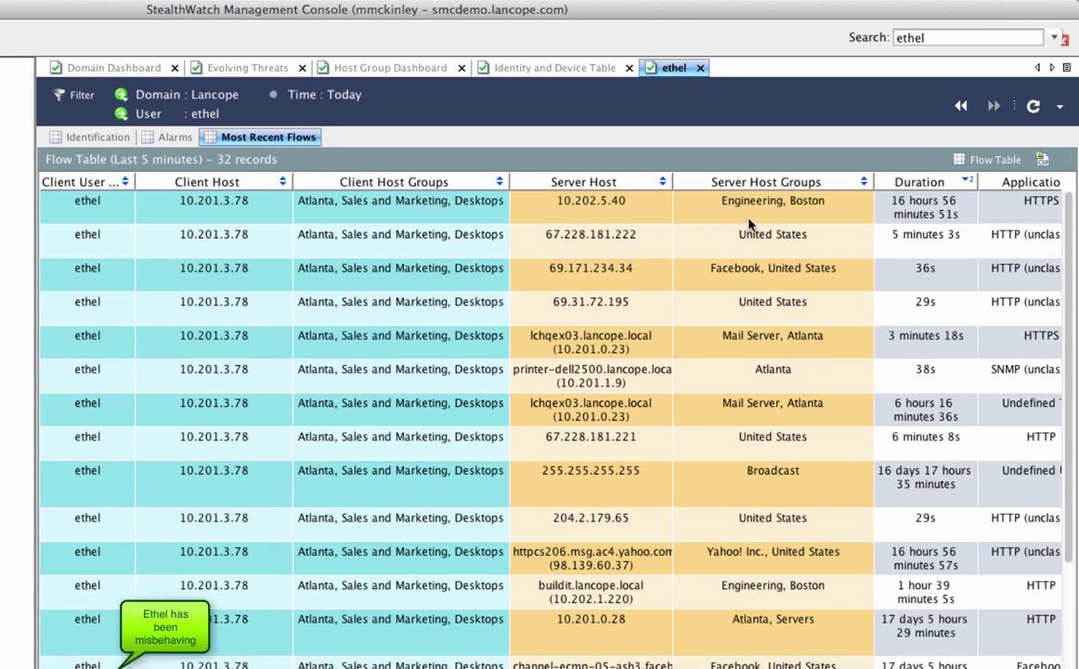
pyautogui.click(989, 161)
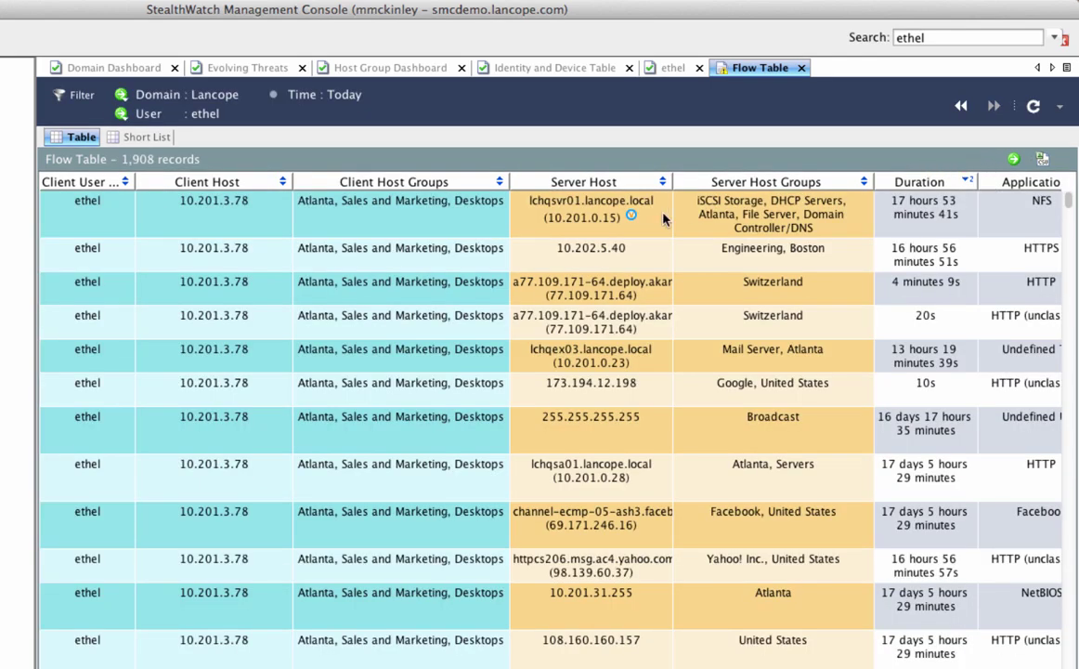
pyautogui.click(523, 231)
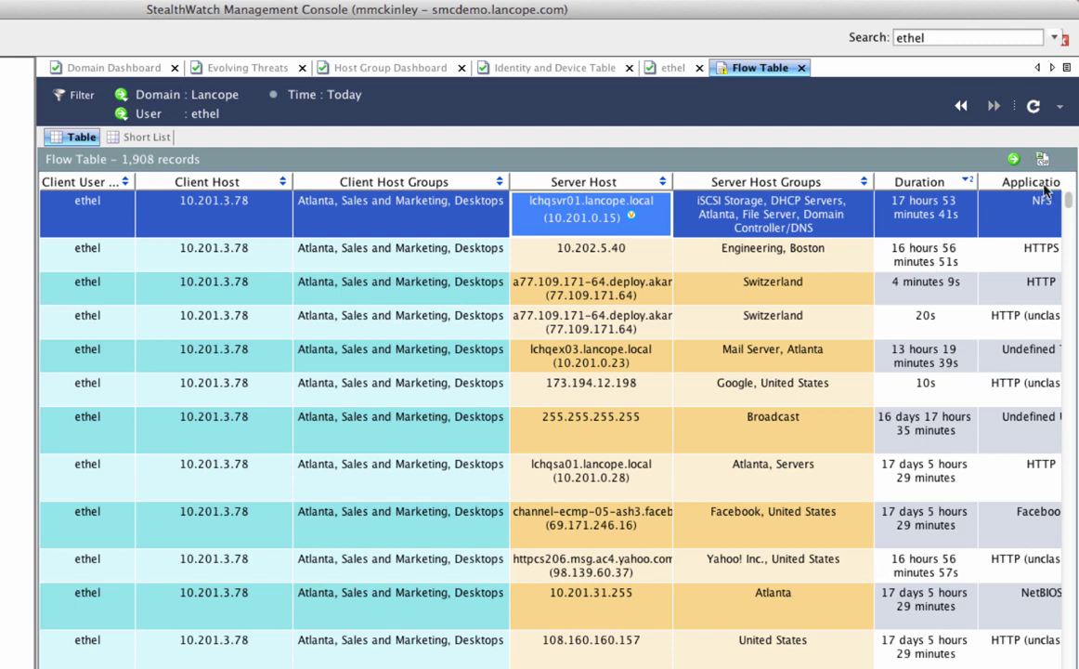
# Step: Move the Application column ahead of Duration in the Flow Table and review the applications used in the flows
pyautogui.moveTo(1045, 190); pyautogui.dragTo(931, 198)
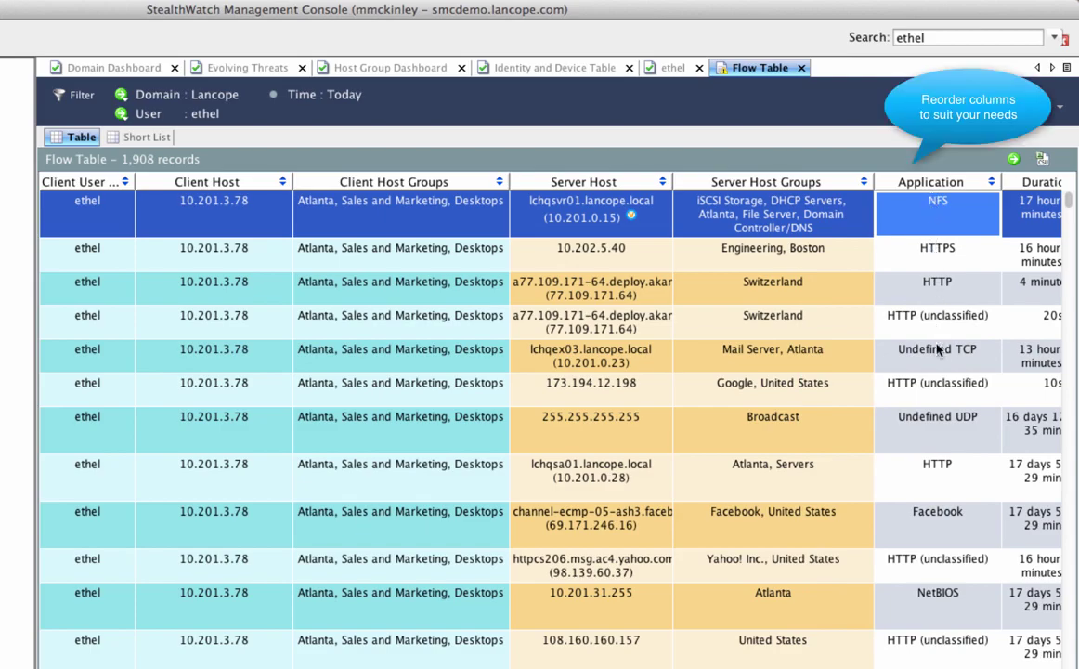
pyautogui.scroll(-5, 938, 349)
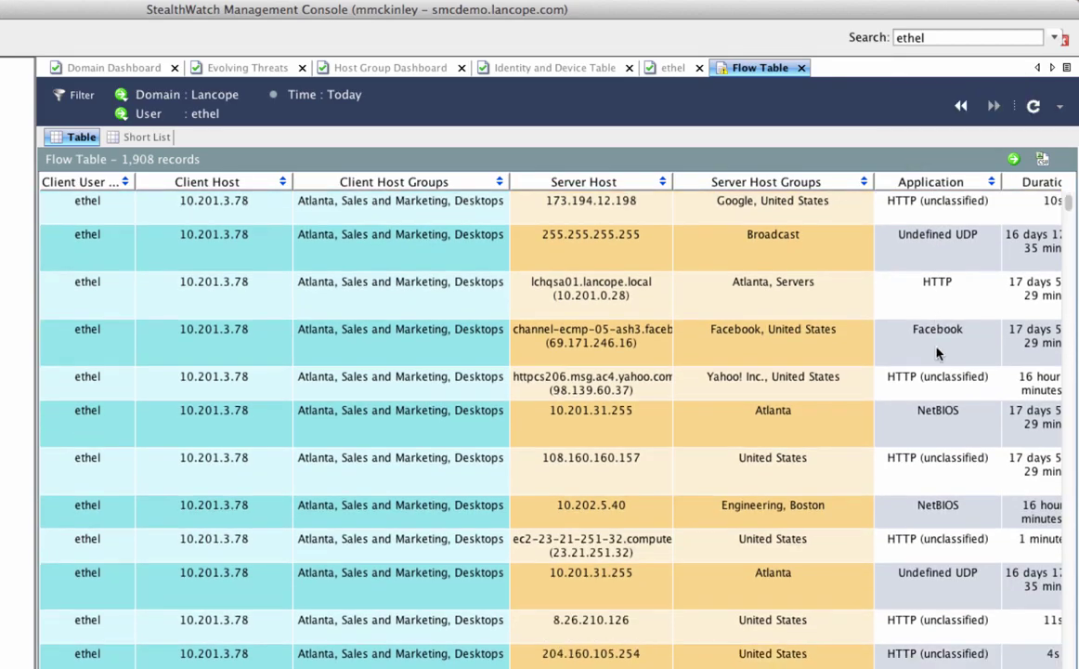
pyautogui.scroll(5, 938, 353)
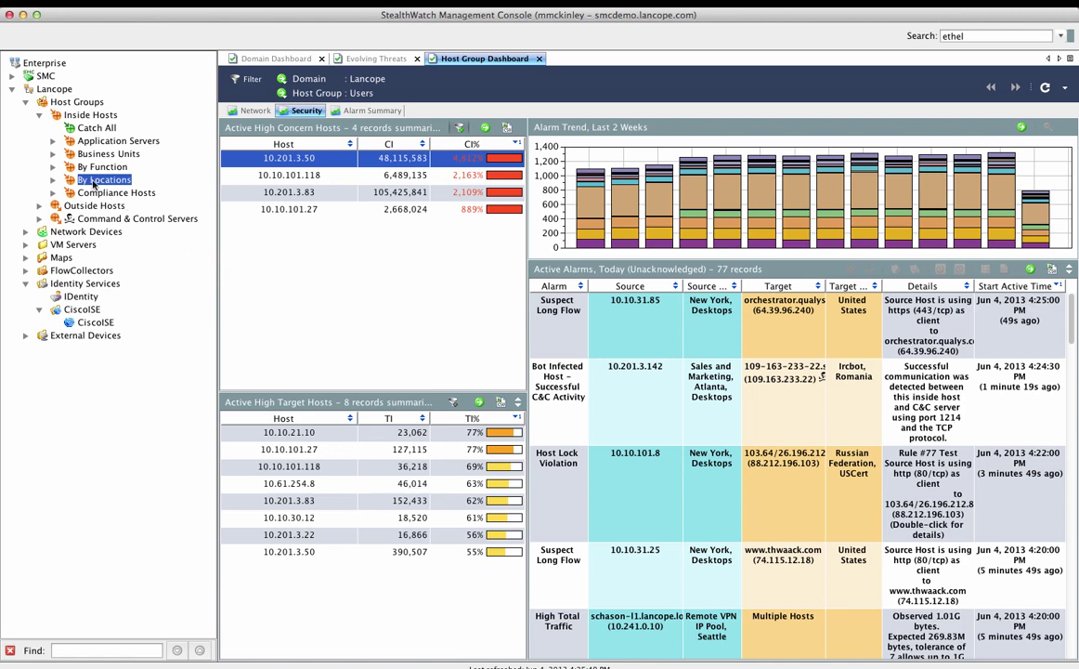
# Step: Open the Identity and Device Table for the Sales and Marketing host group under Business Units
pyautogui.click(54, 154)
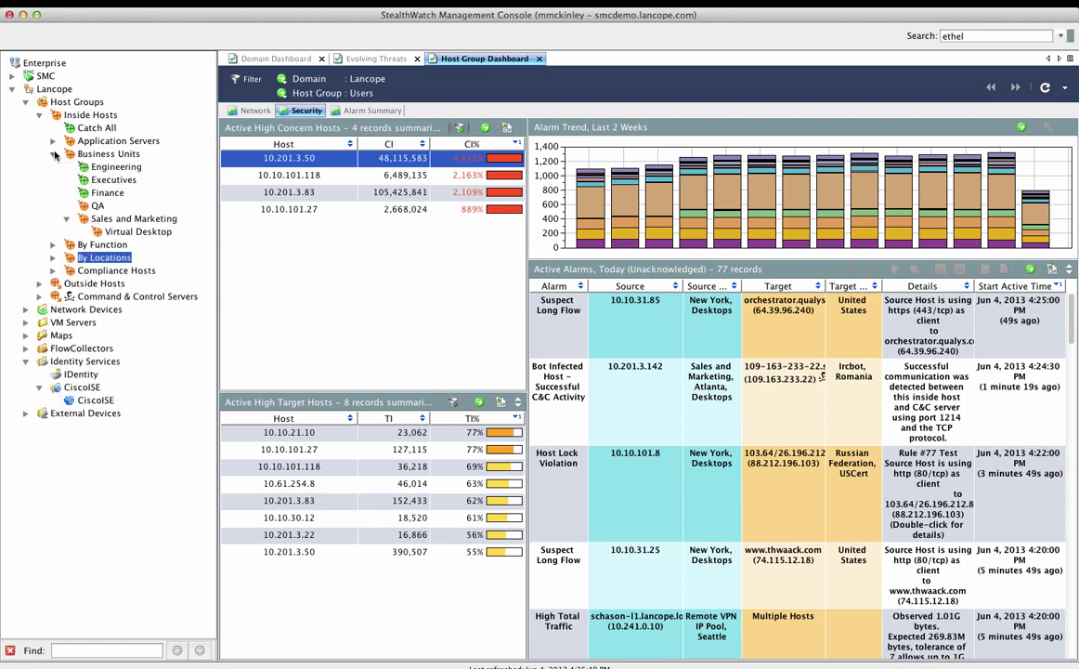
pyautogui.click(132, 220)
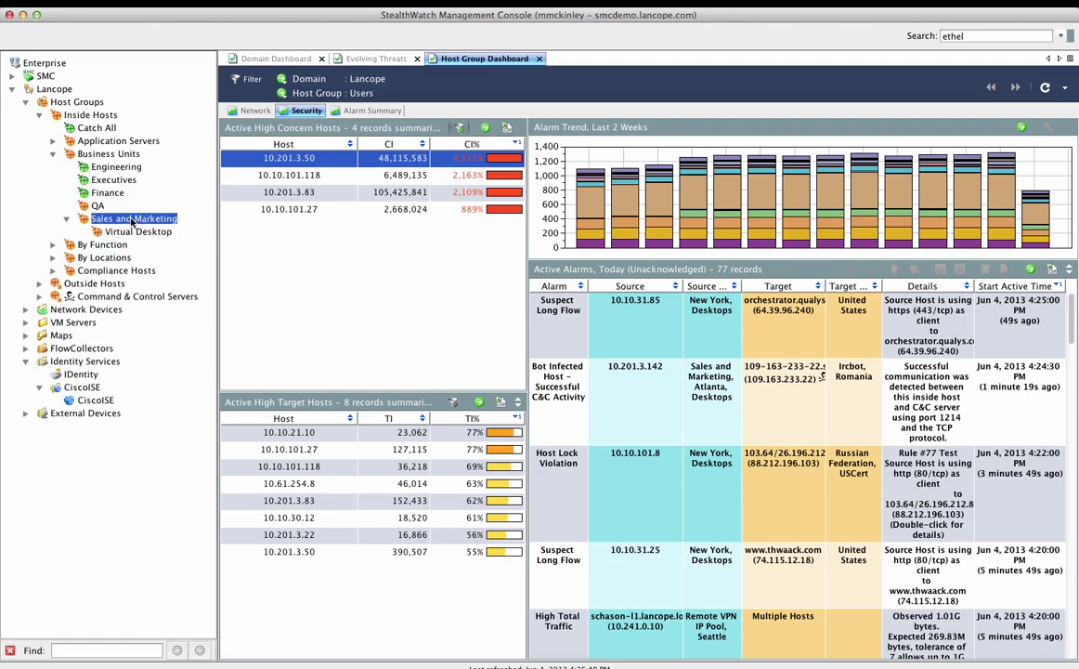
pyautogui.rightClick(133, 222)
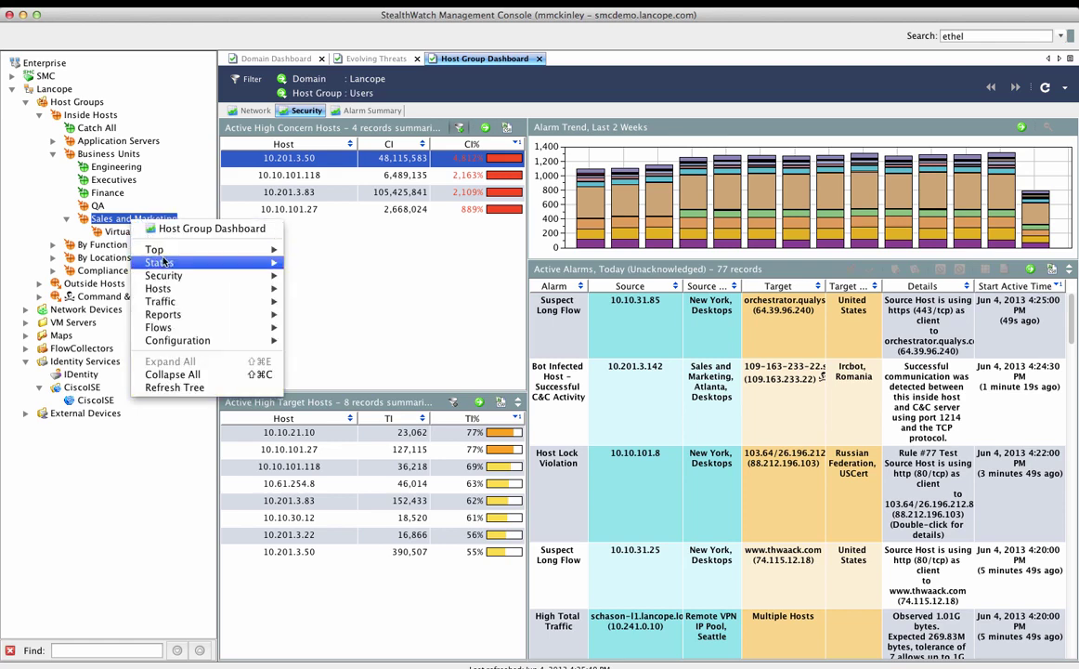
pyautogui.moveTo(209, 290)
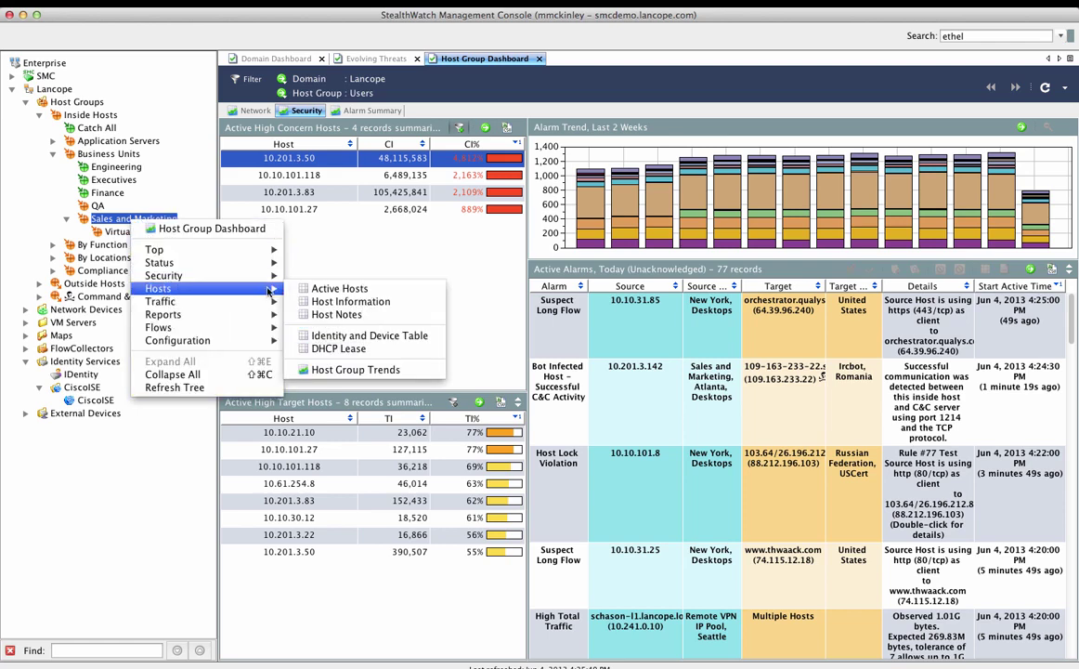
pyautogui.click(316, 336)
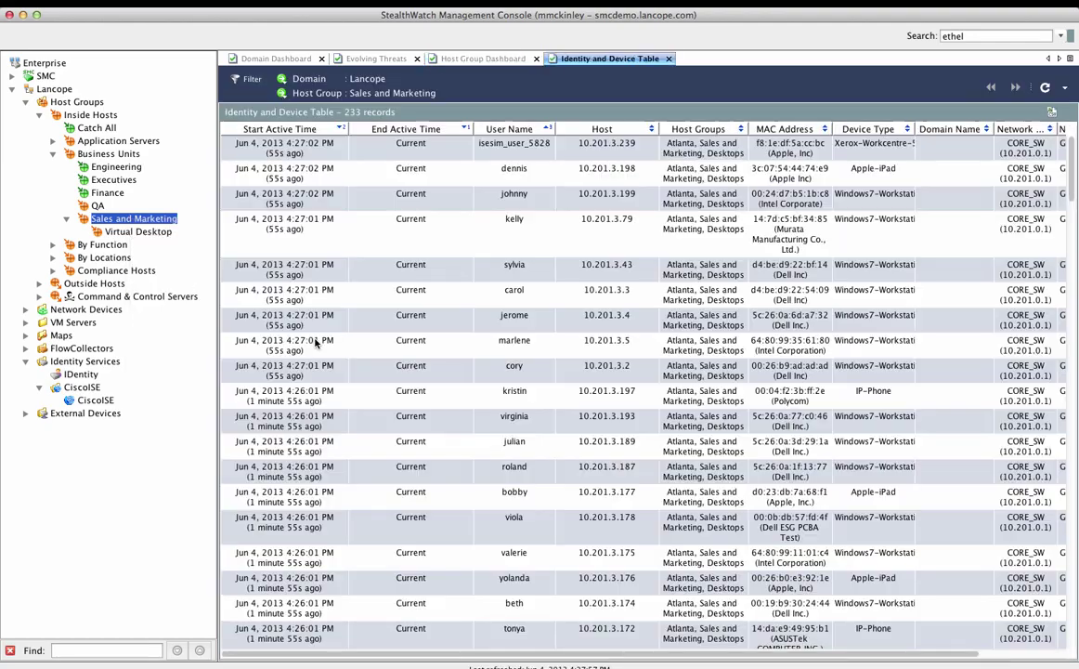
# Step: Open the User Snapshot for the user on host 10.201.3.177
pyautogui.click(494, 529)
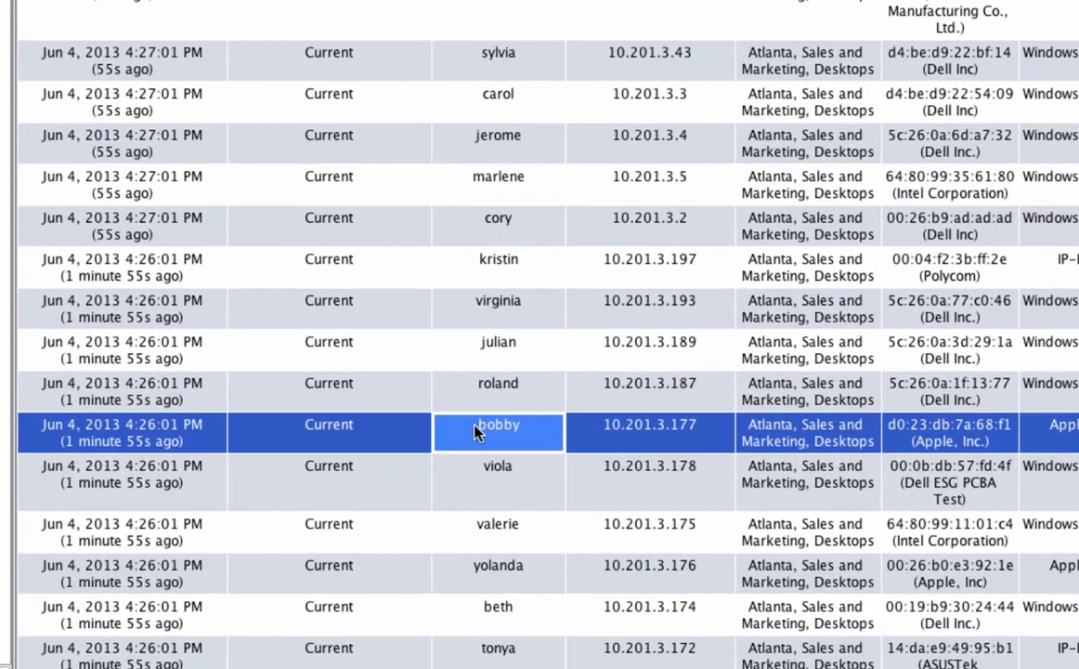
pyautogui.rightClick(477, 433)
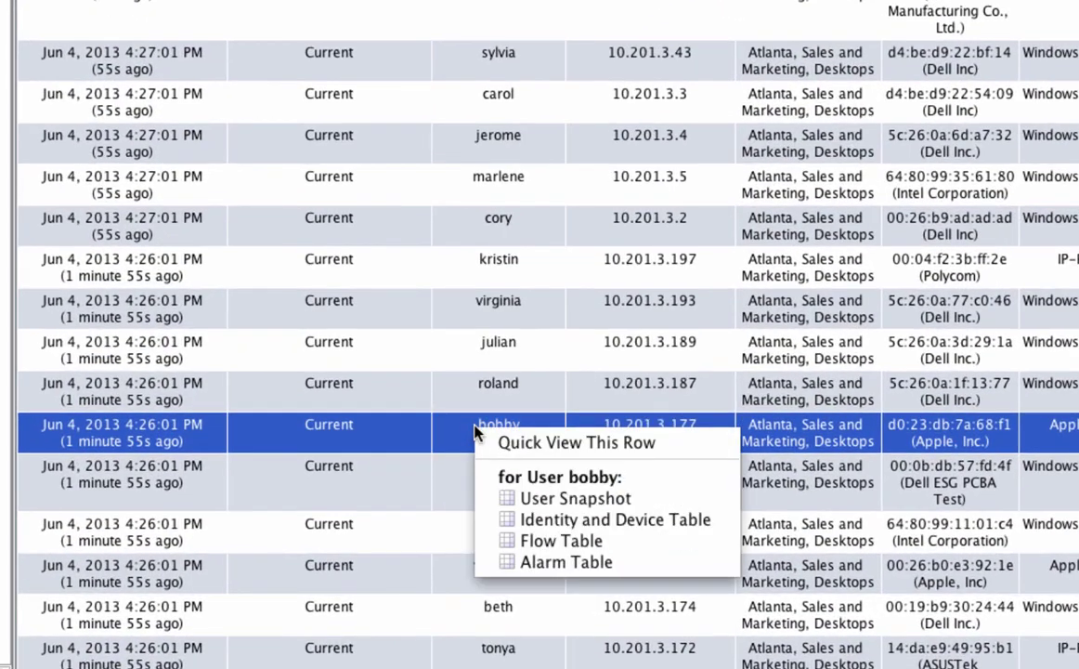
pyautogui.click(529, 498)
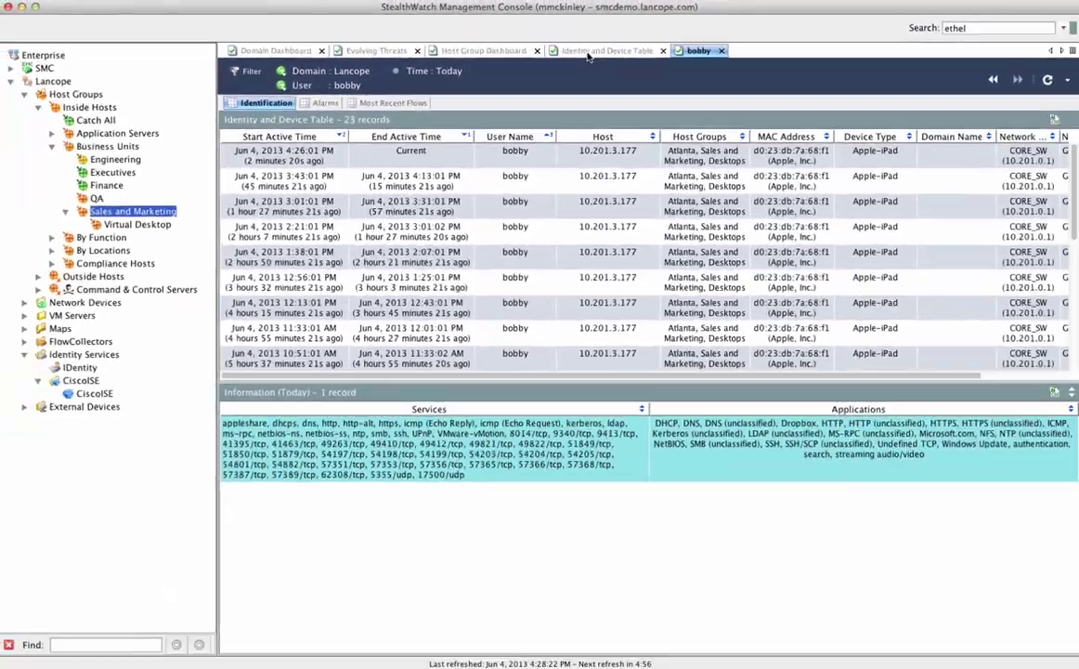
# Step: Return to the Host Group Dashboard's Security view and open the Host Snapshot for high concern host 10.201.3.50
pyautogui.click(792, 111)
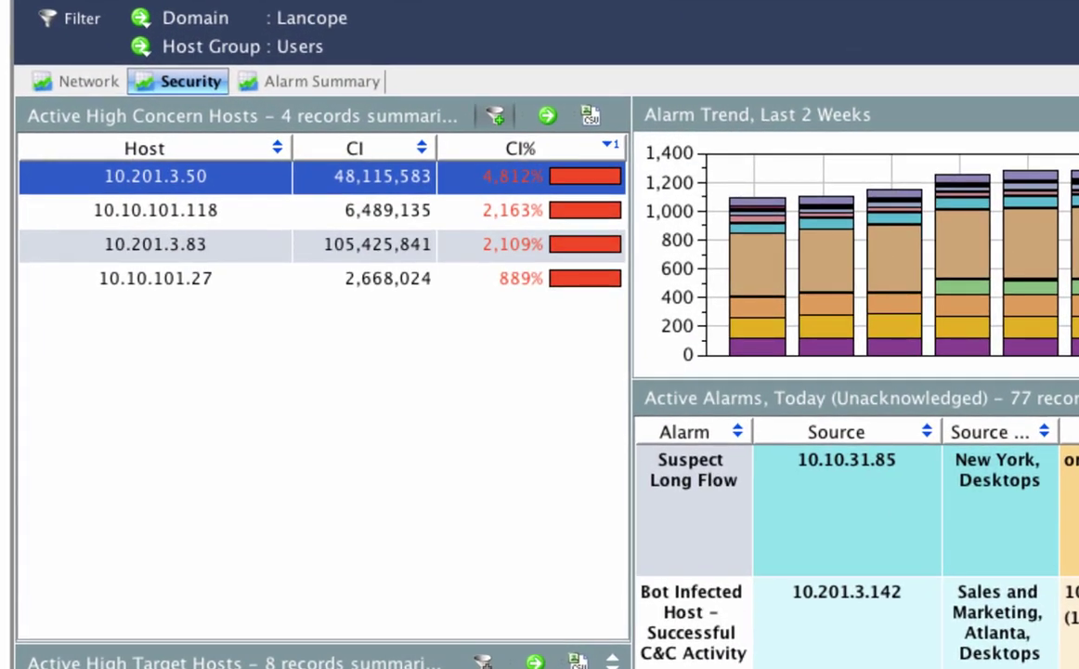
pyautogui.rightClick(362, 189)
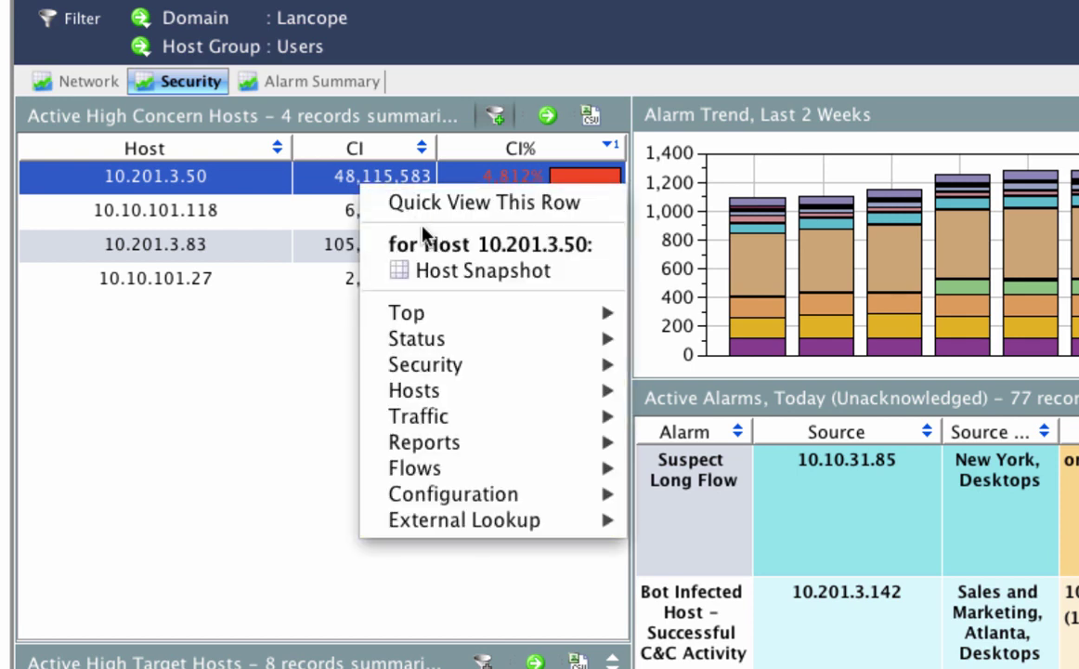
pyautogui.moveTo(445, 396)
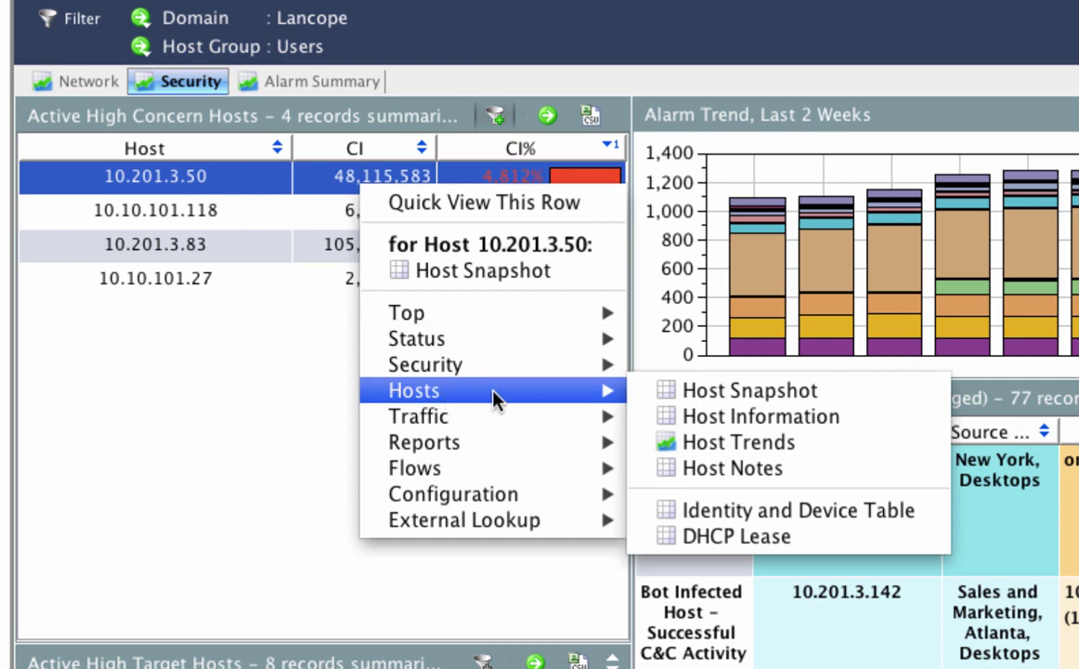
pyautogui.click(678, 391)
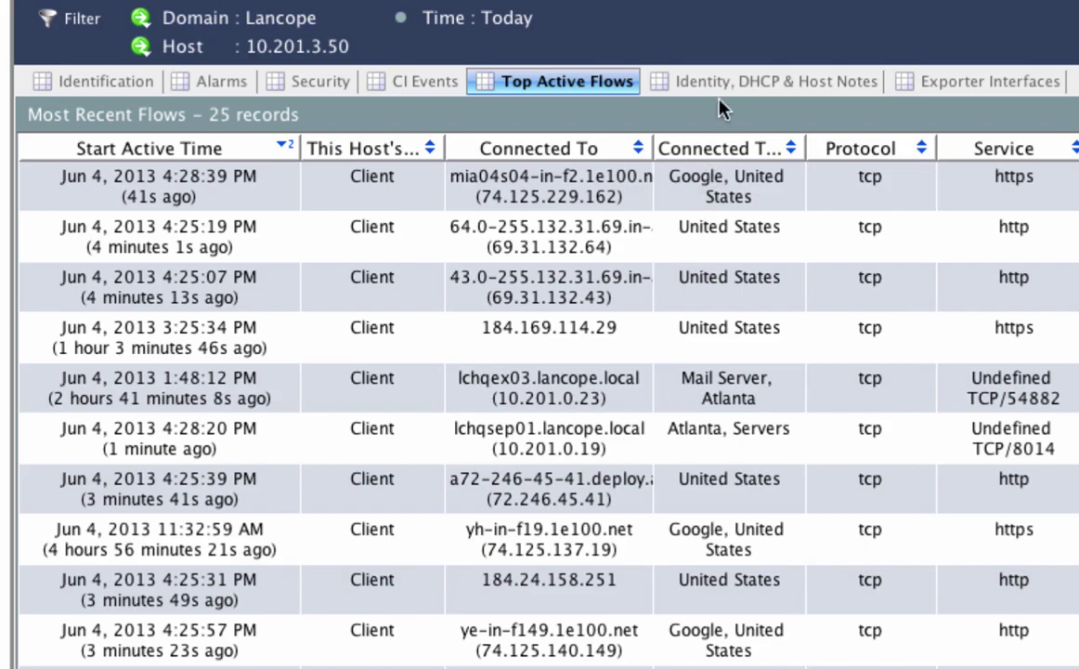
# Step: Show the identity, DHCP and host notes of host 10.201.3.50 and bring up the report options for the 3:45:01 PM user session
pyautogui.click(655, 81)
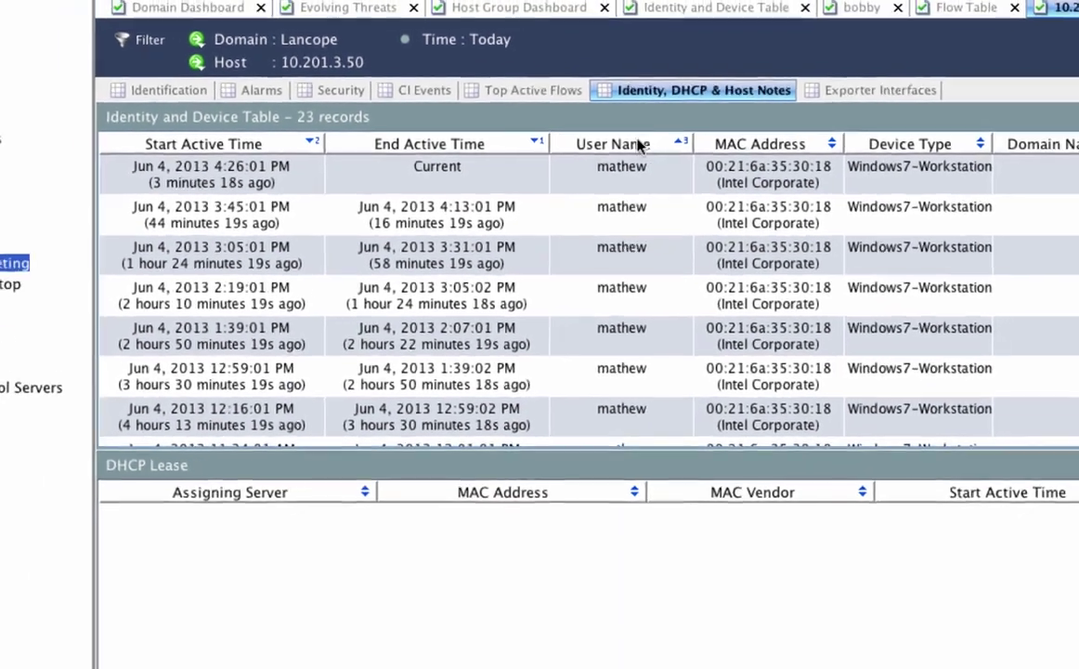
pyautogui.click(618, 213)
pyautogui.rightClick(619, 214)
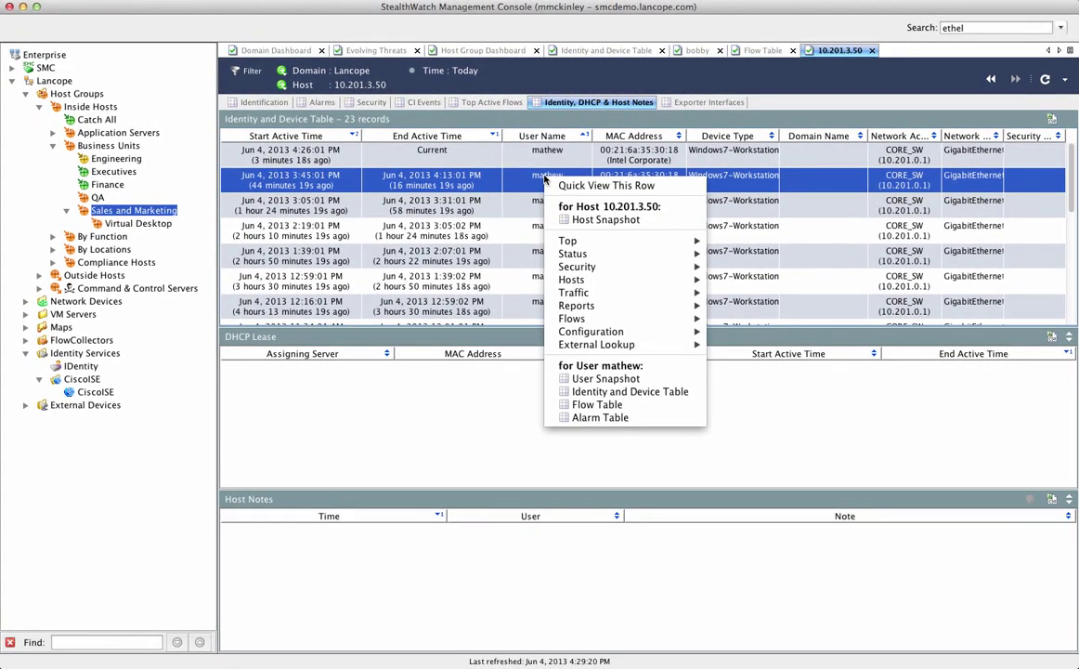
pyautogui.moveTo(585, 345)
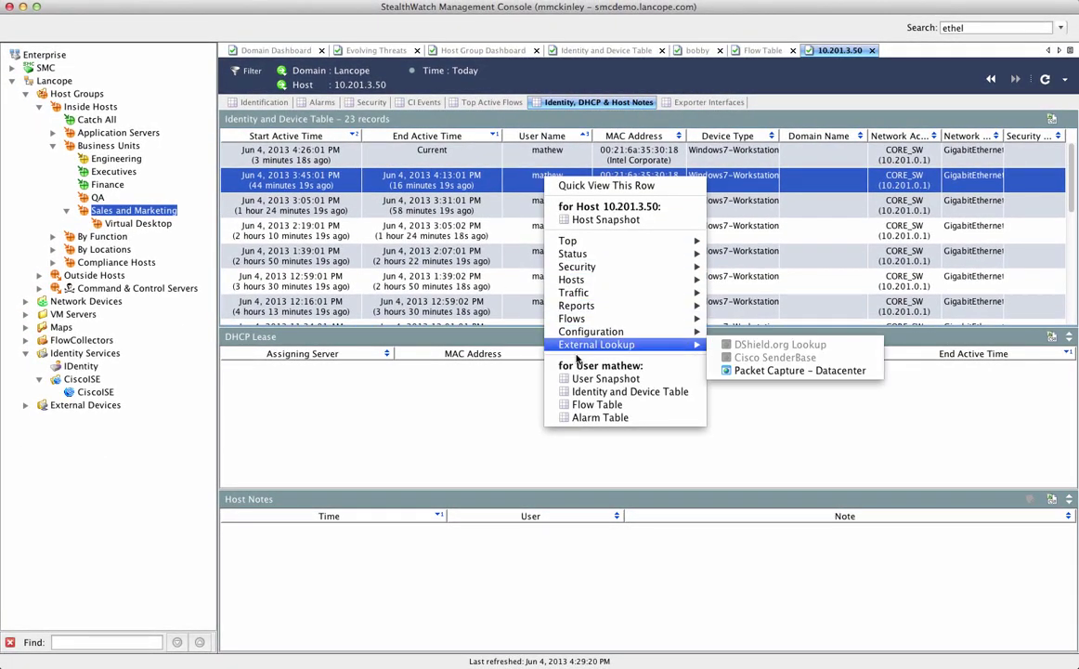